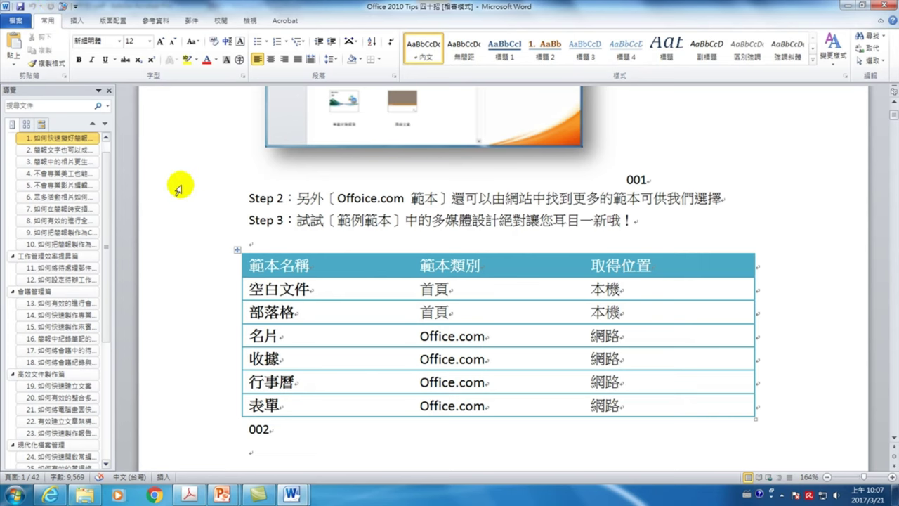
Select the whole three-column template table, 空白文件 through 表單, below Step 3.
scroll(274, 200, up, 5)
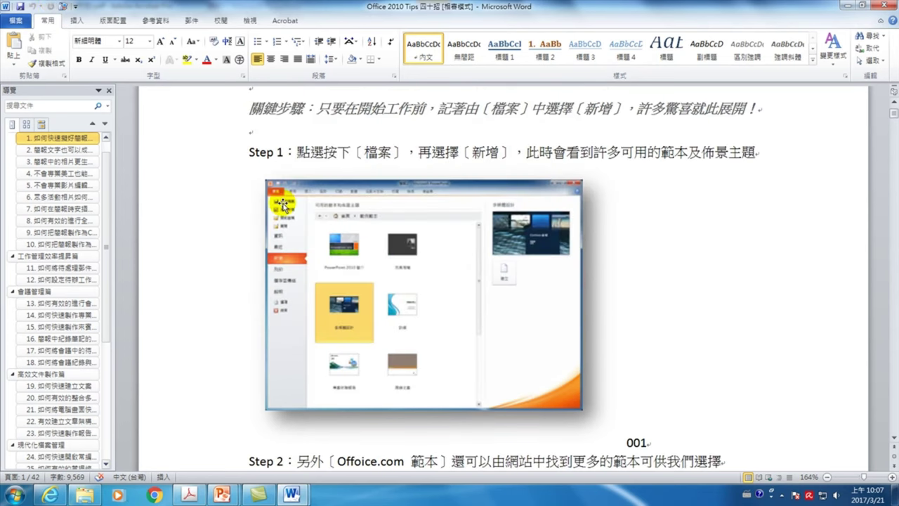
scroll(284, 205, up, 5)
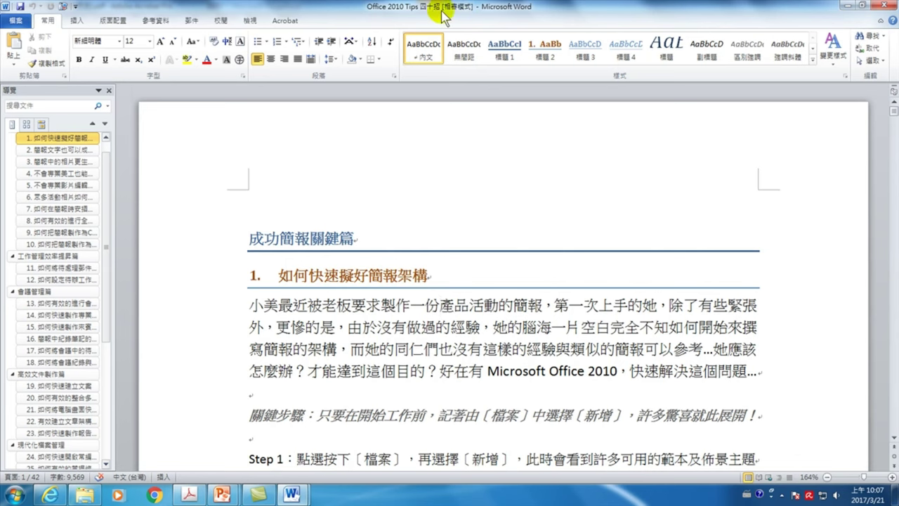
scroll(391, 270, down, 5)
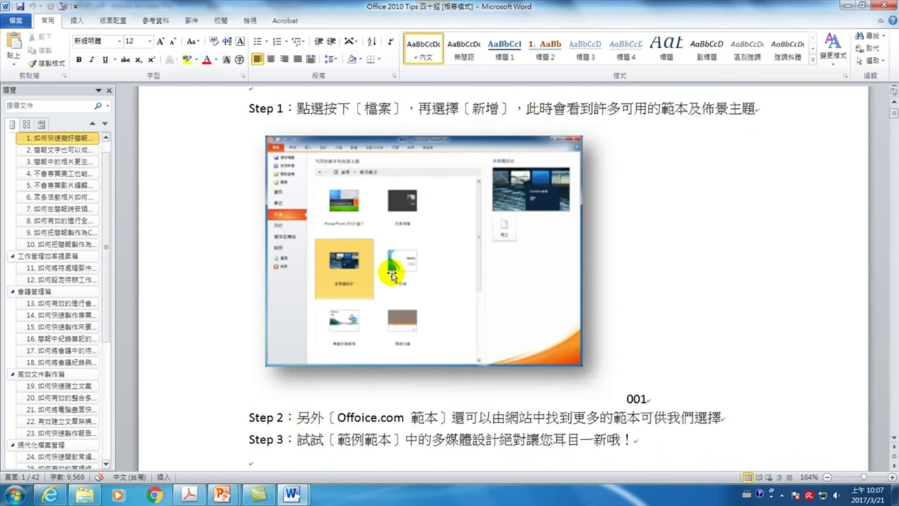
scroll(392, 270, down, 5)
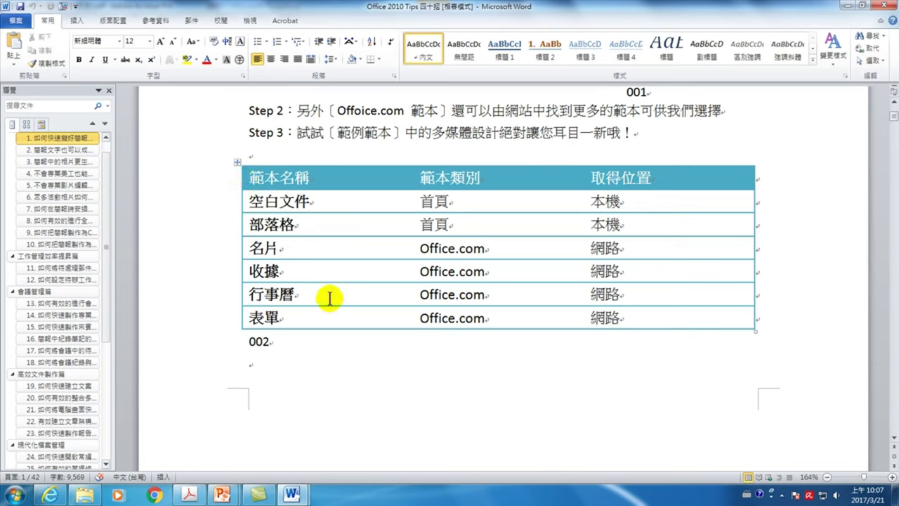
click(237, 163)
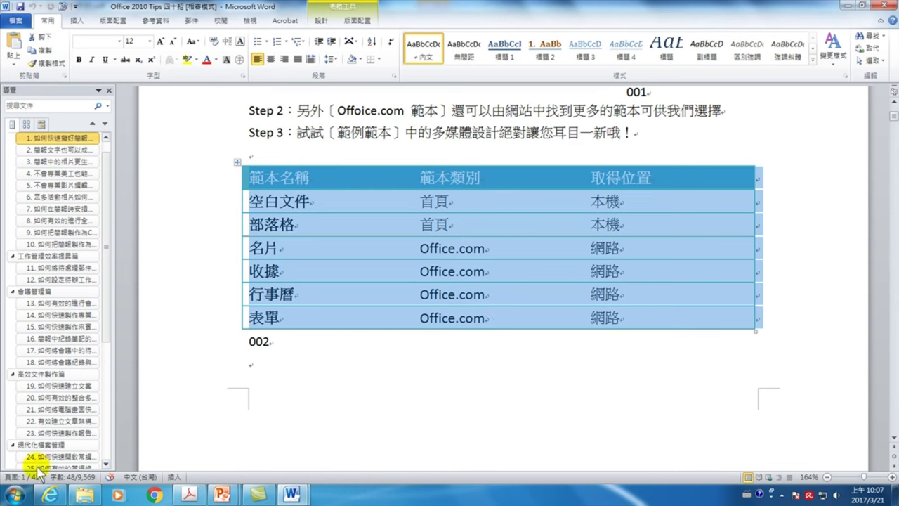
Launch Excel 2010 from the Start menu's Microsoft Office folder and maximize blank workbook 活頁簿1.
click(14, 495)
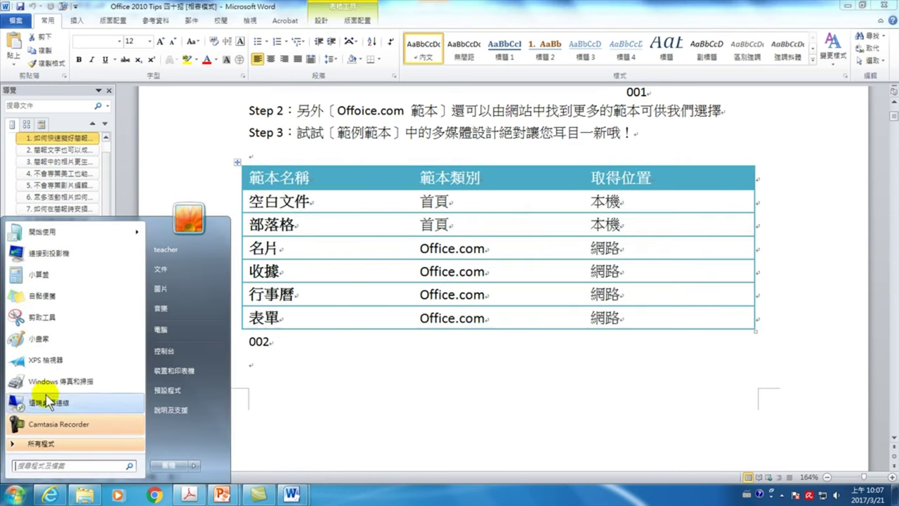
click(42, 444)
scroll(31, 321, down, 4)
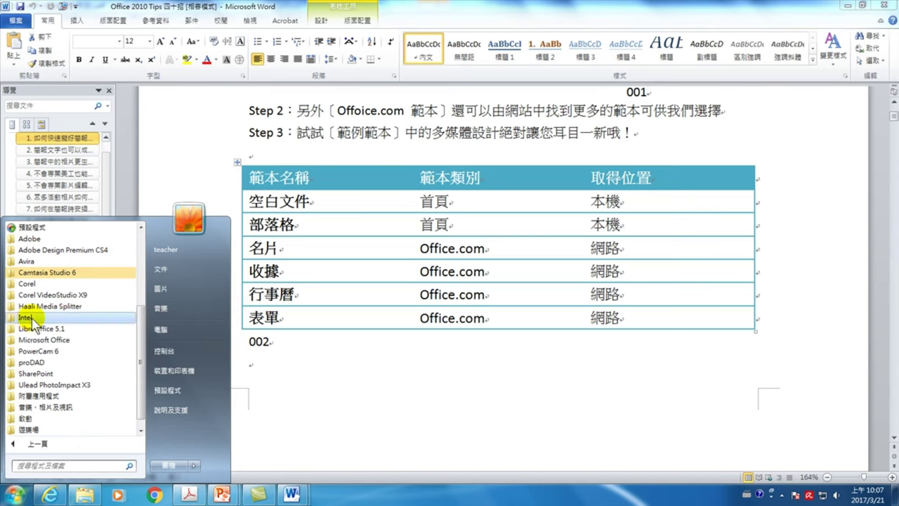
scroll(31, 321, down, 1)
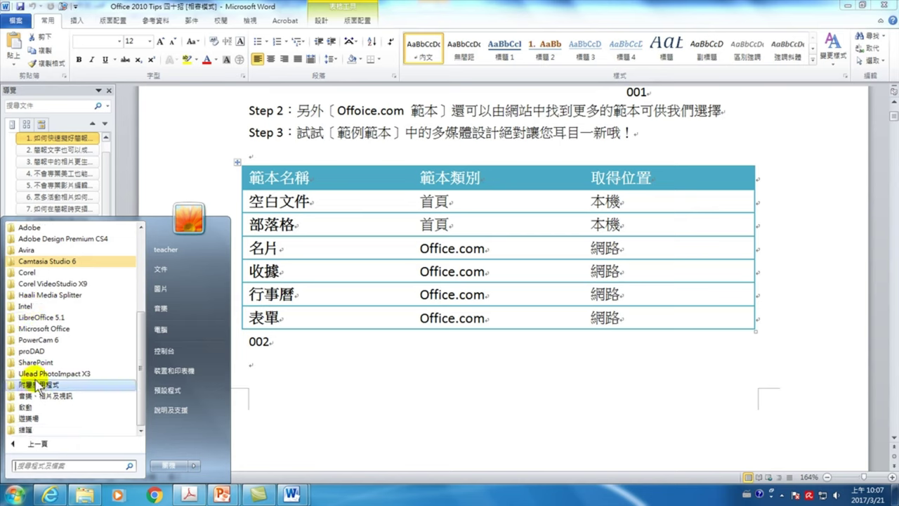
click(37, 328)
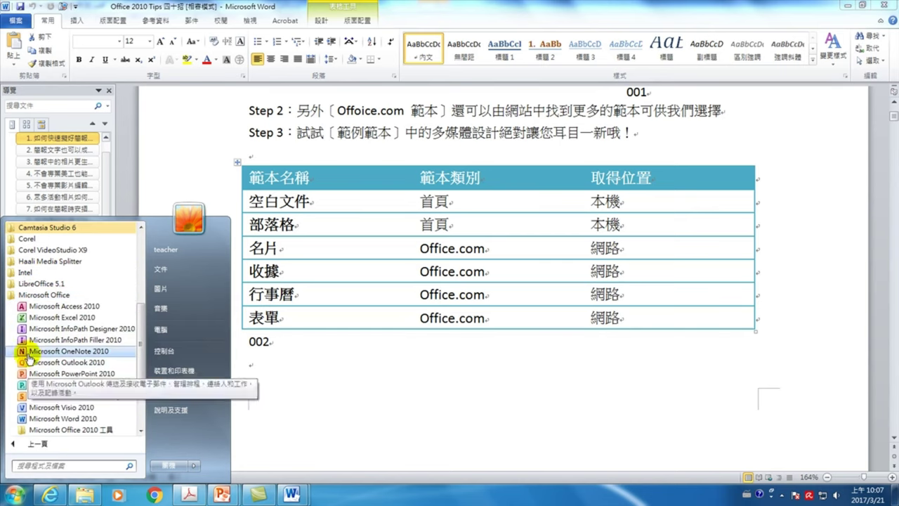
click(32, 318)
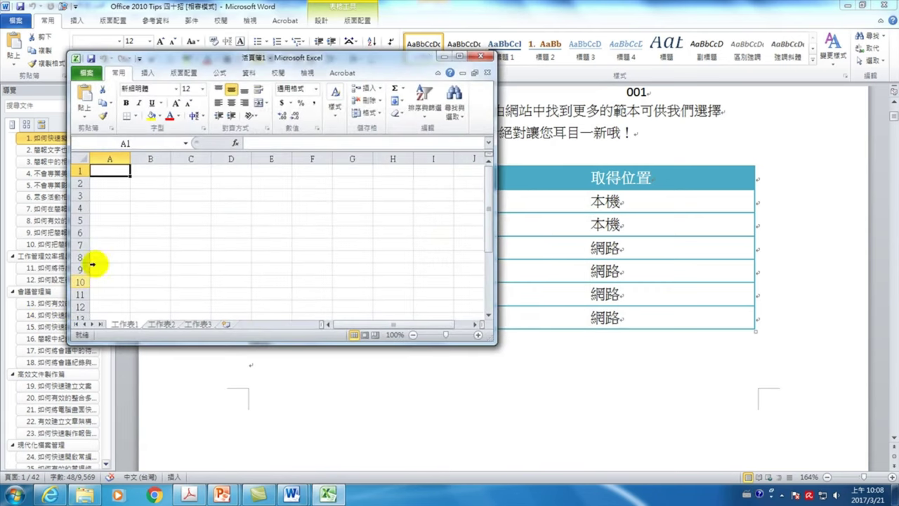
click(391, 298)
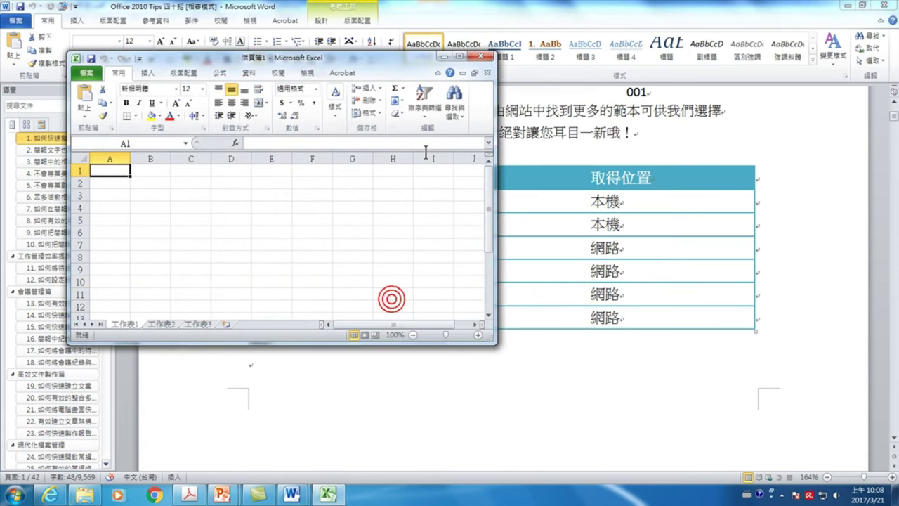
click(459, 56)
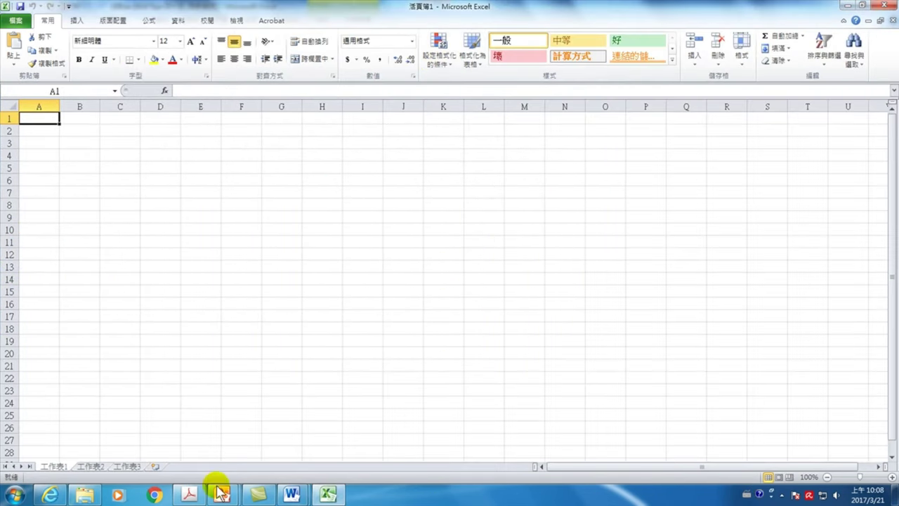
Return to Word and copy the selected template table with 複製 (Copy).
mouse_move(291, 494)
click(270, 443)
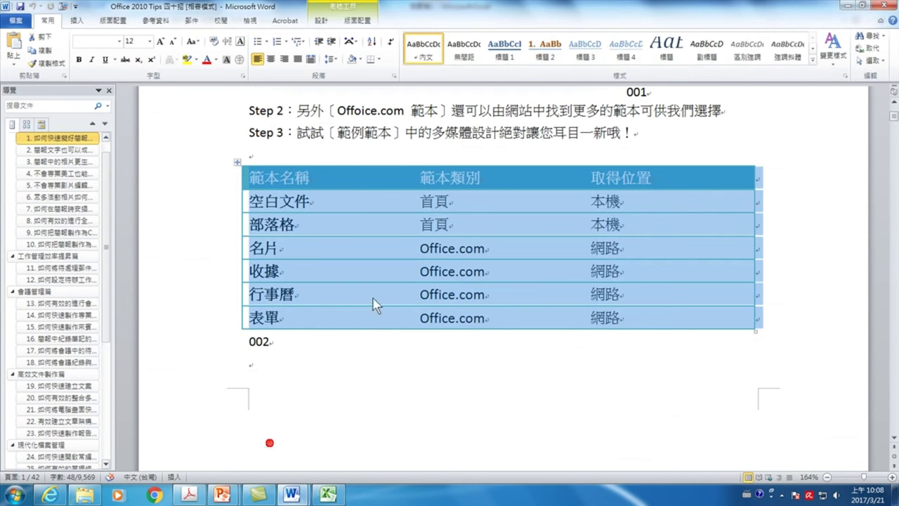
right_click(282, 198)
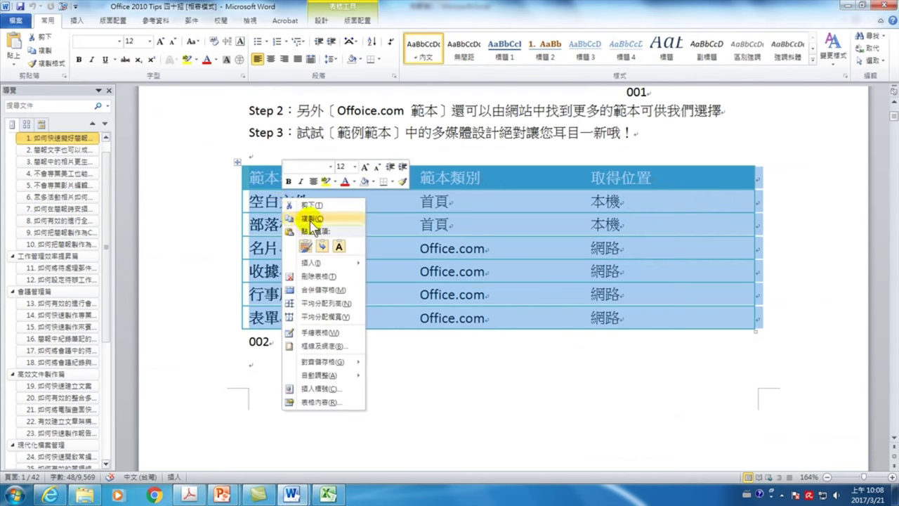
click(312, 219)
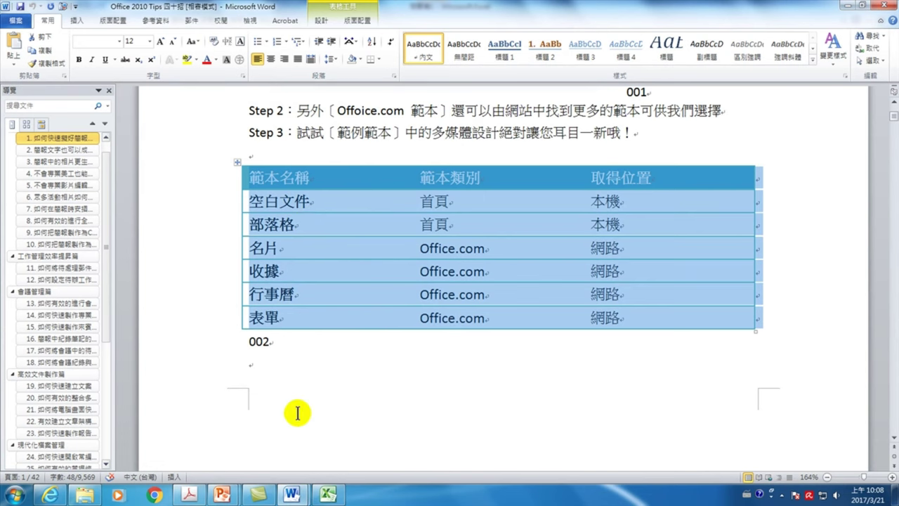
Paste the table into Excel at A1:C7 using Keep Source Formatting, preserving its blue header and borders.
click(328, 495)
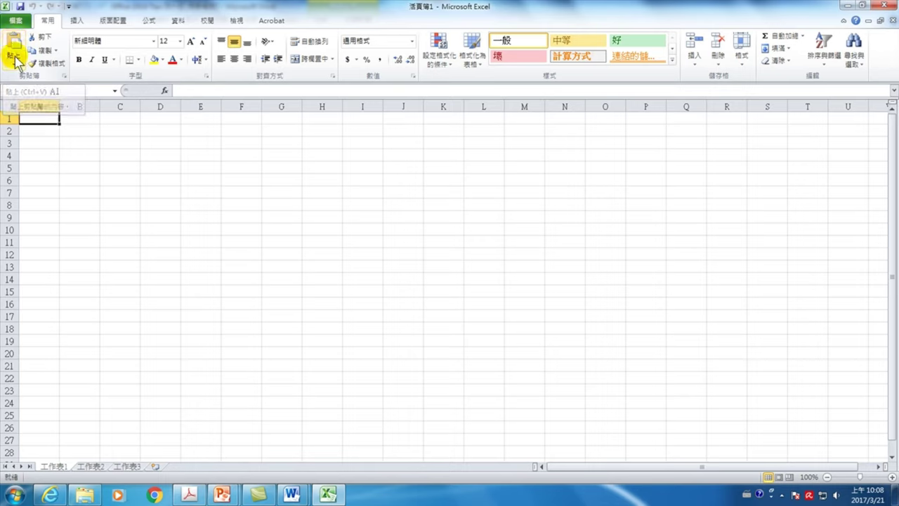
click(13, 62)
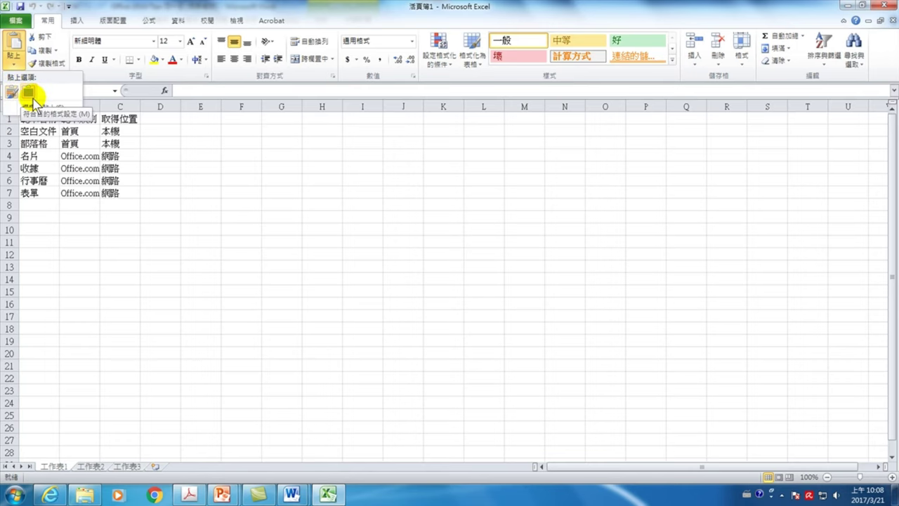
click(13, 41)
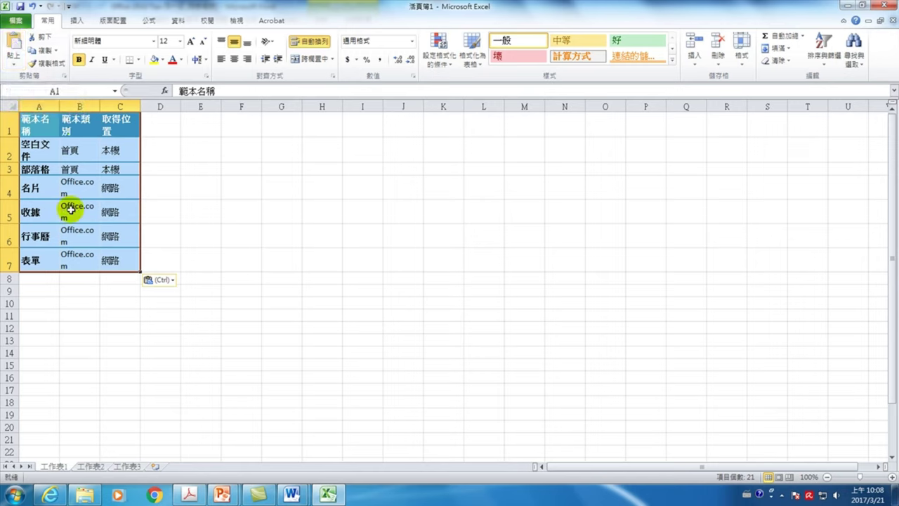
click(172, 280)
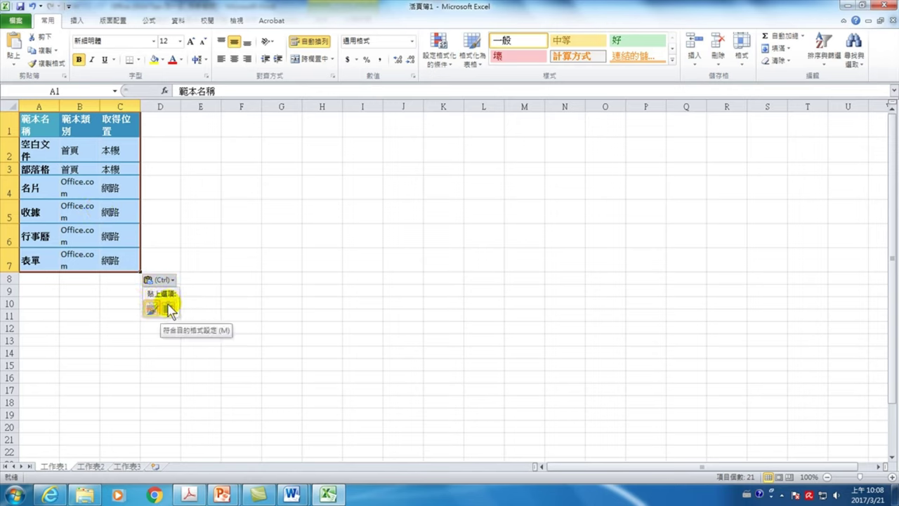
click(13, 60)
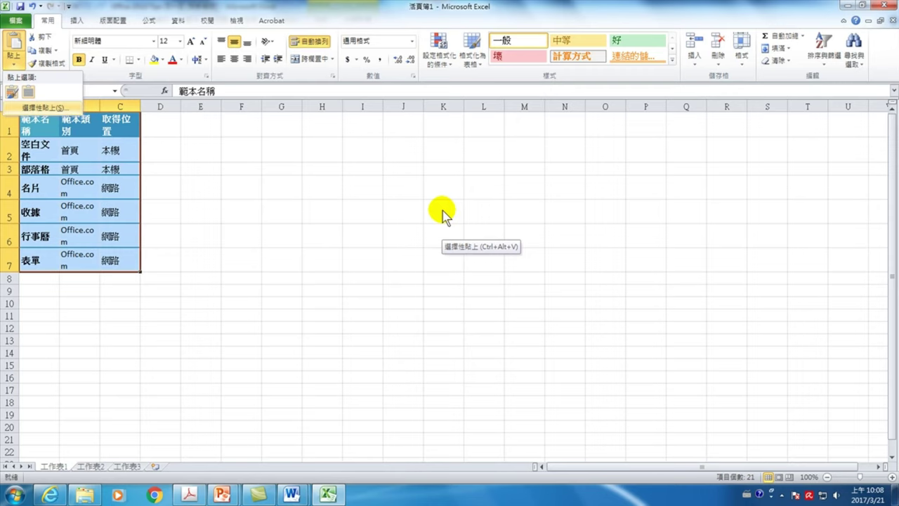
click(317, 123)
Paste a plain second copy at H1:J7 with Match Destination Formatting, then return to Word.
click(317, 123)
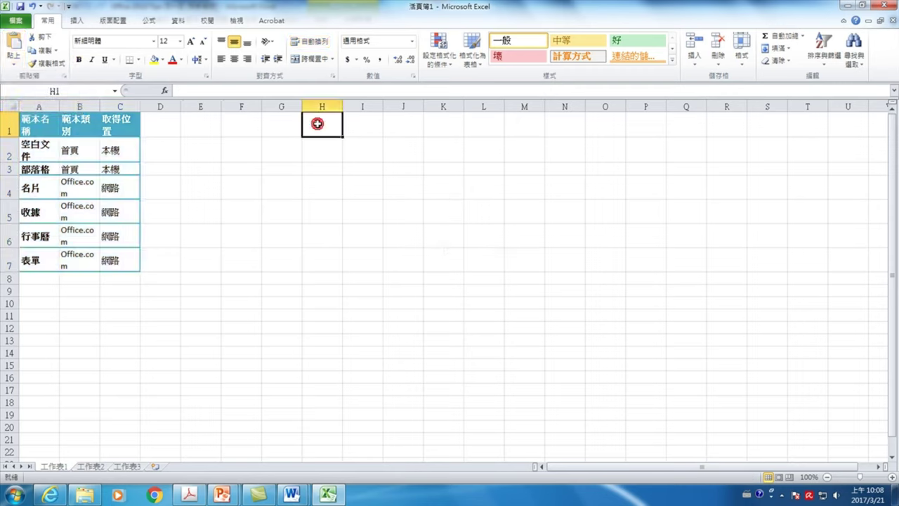
click(14, 60)
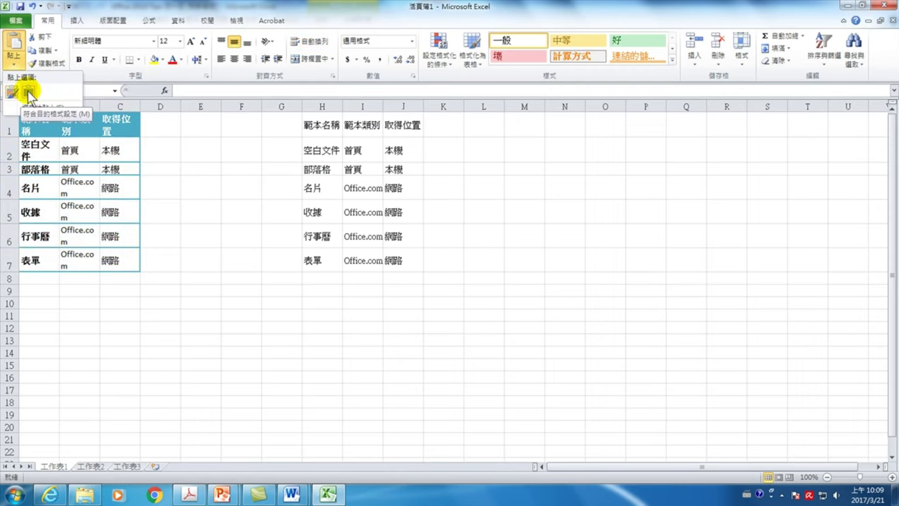
click(28, 91)
click(510, 233)
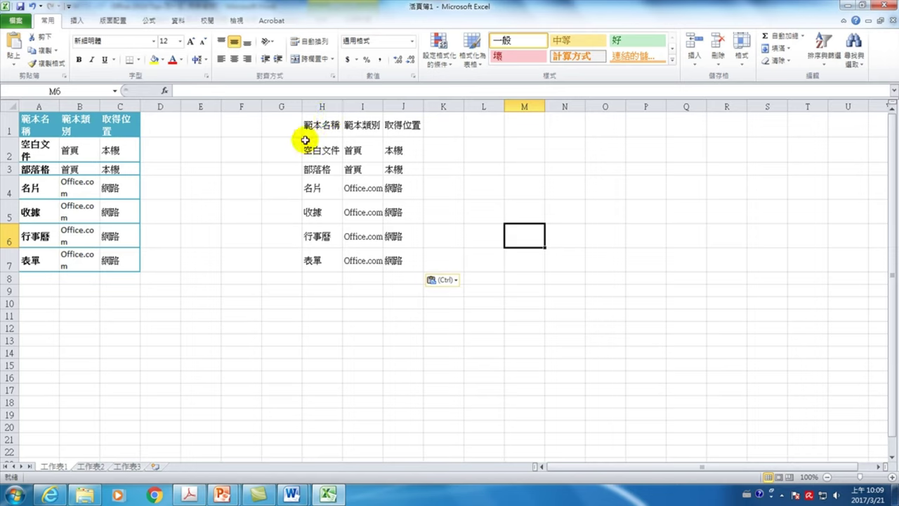
mouse_move(292, 495)
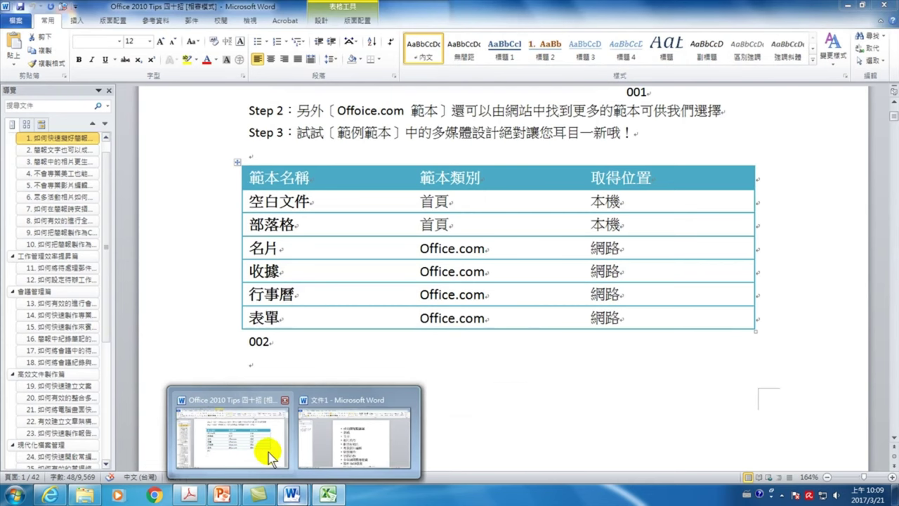
click(265, 483)
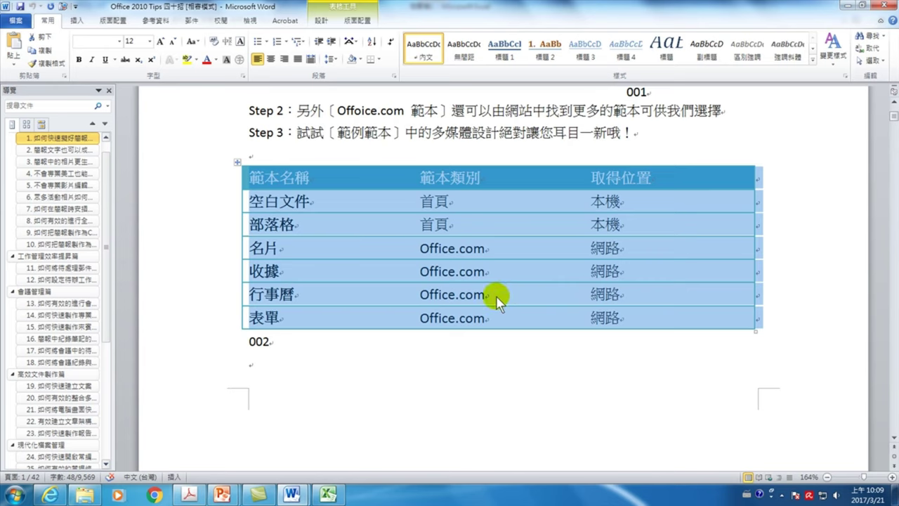
Copy the whole Word table again and bring the Excel workbook back to front.
right_click(237, 163)
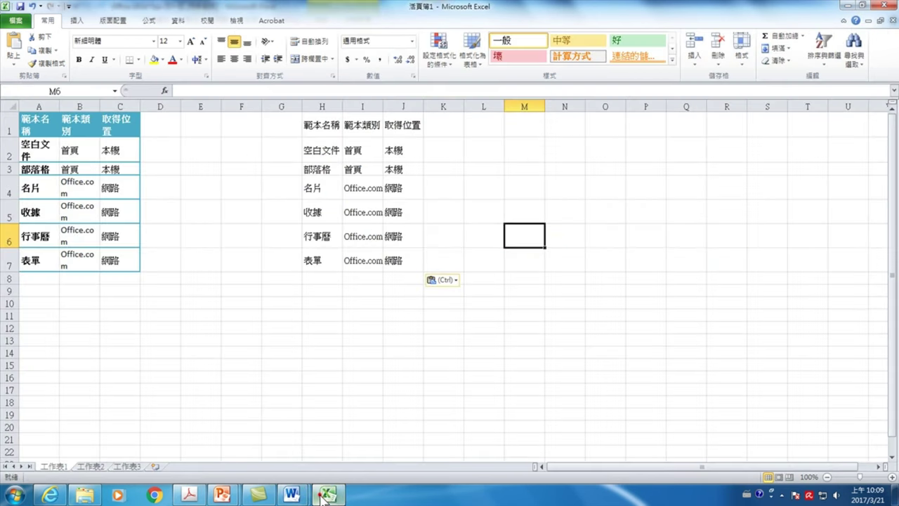
click(328, 495)
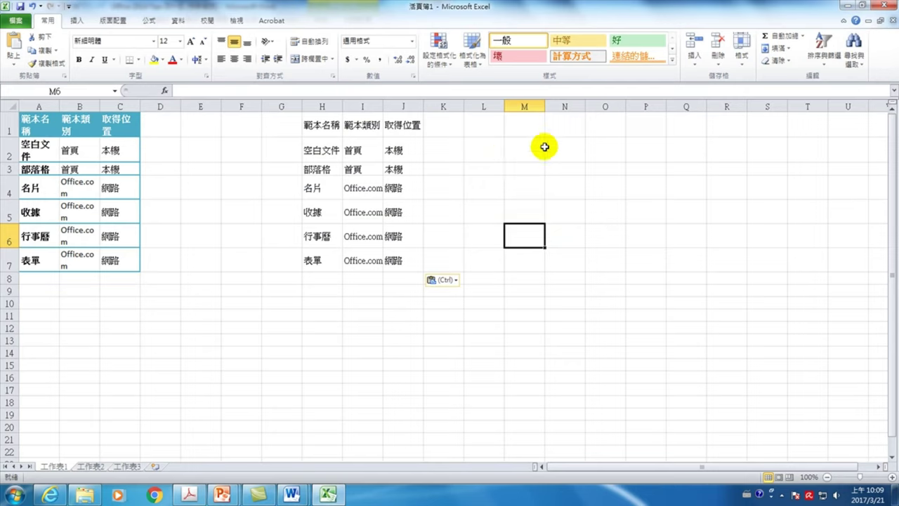
Select cell M1 in Excel as the target for the linked table.
click(515, 122)
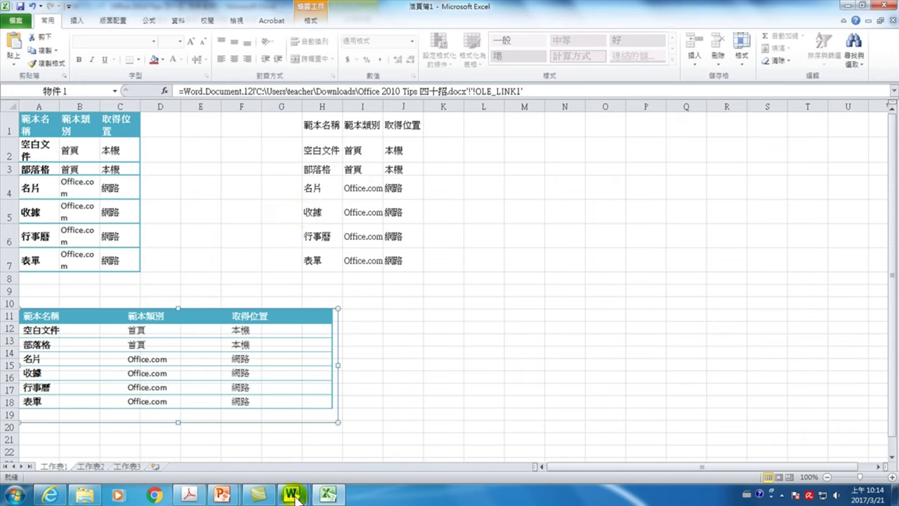
mouse_move(295, 495)
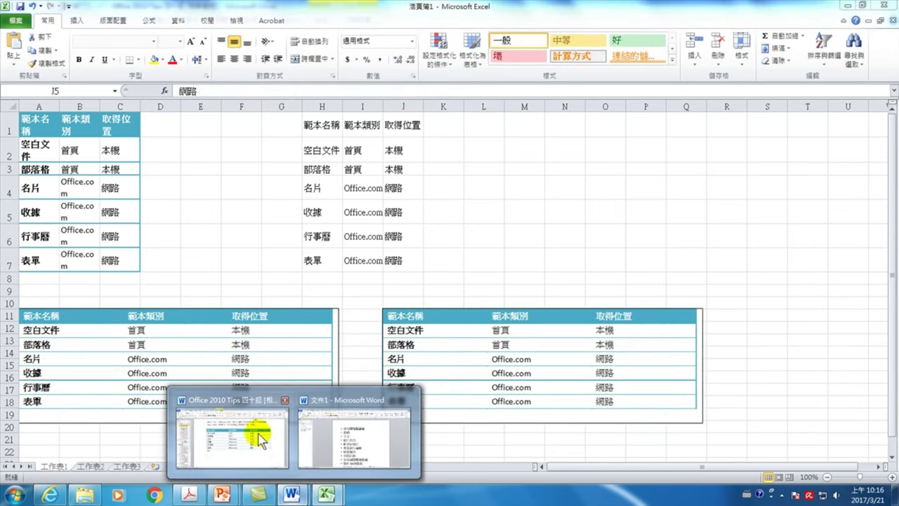
In Word, copy the updated table now listing 名片 and 收據 under 本機.
click(259, 436)
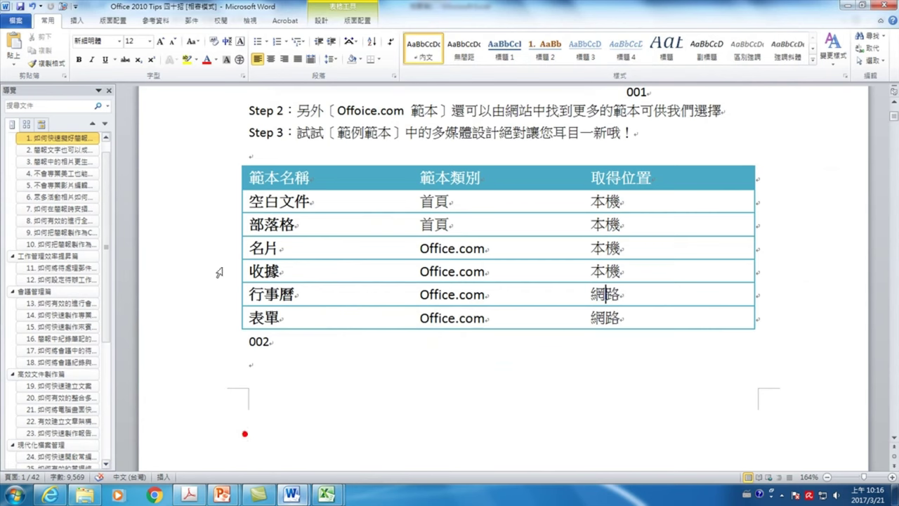
click(234, 167)
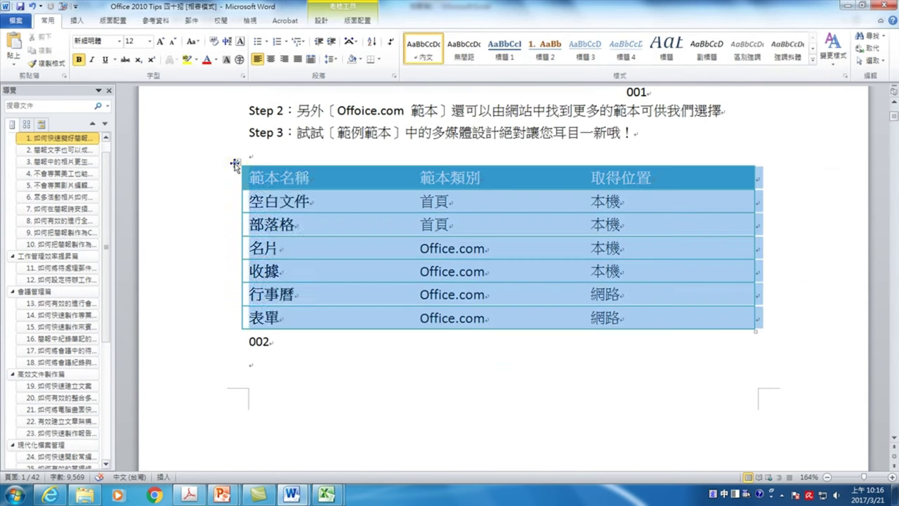
right_click(236, 166)
click(261, 186)
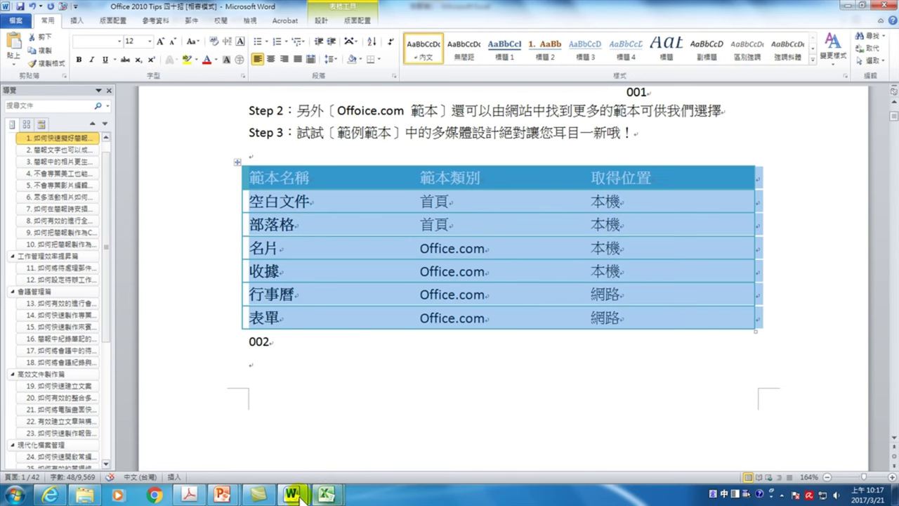
In workbook 活頁簿2, Paste Special the table at A15 as a linked Word Document Object.
click(322, 495)
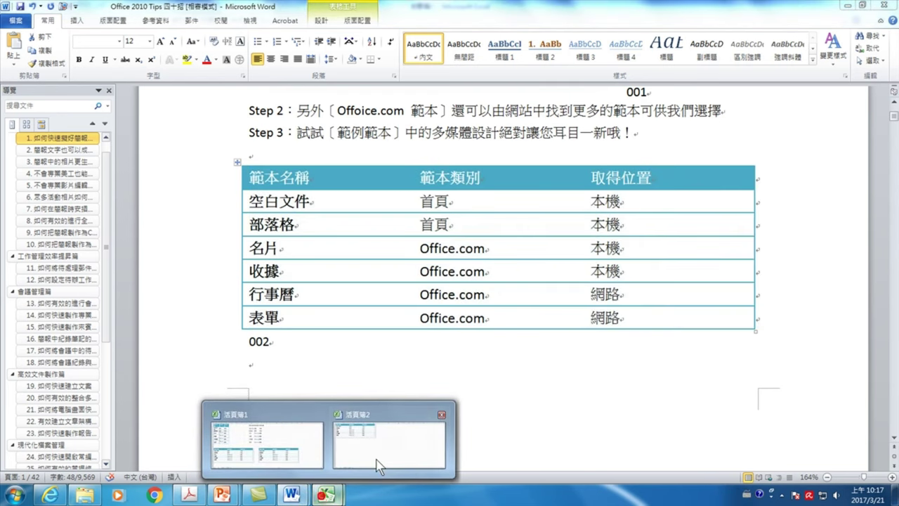
click(376, 457)
right_click(33, 290)
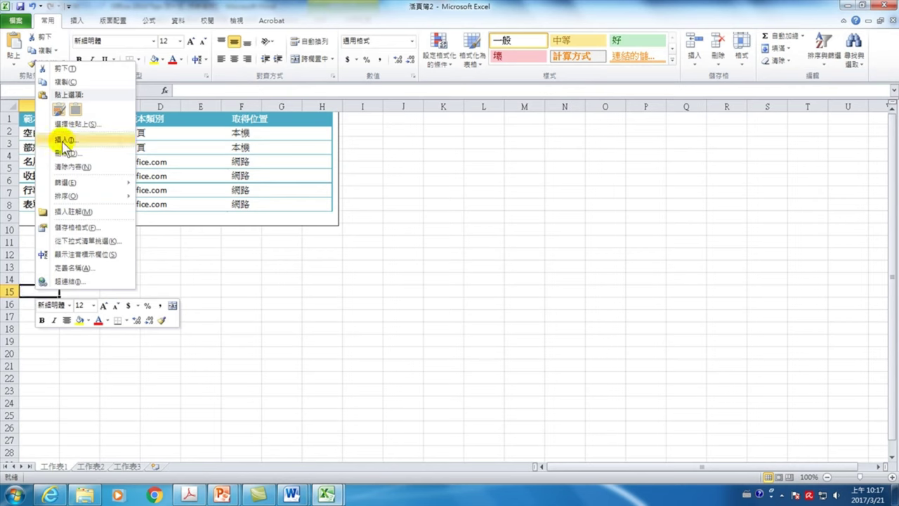
click(71, 124)
click(16, 70)
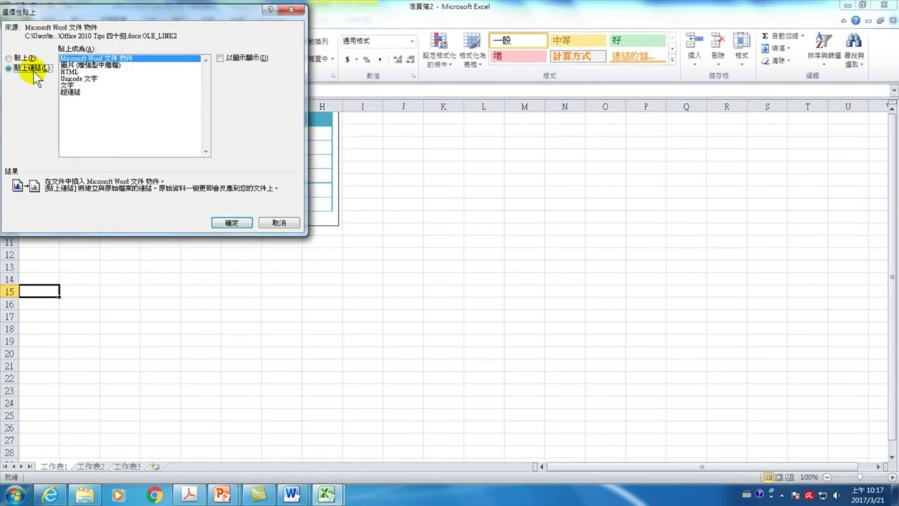
click(232, 224)
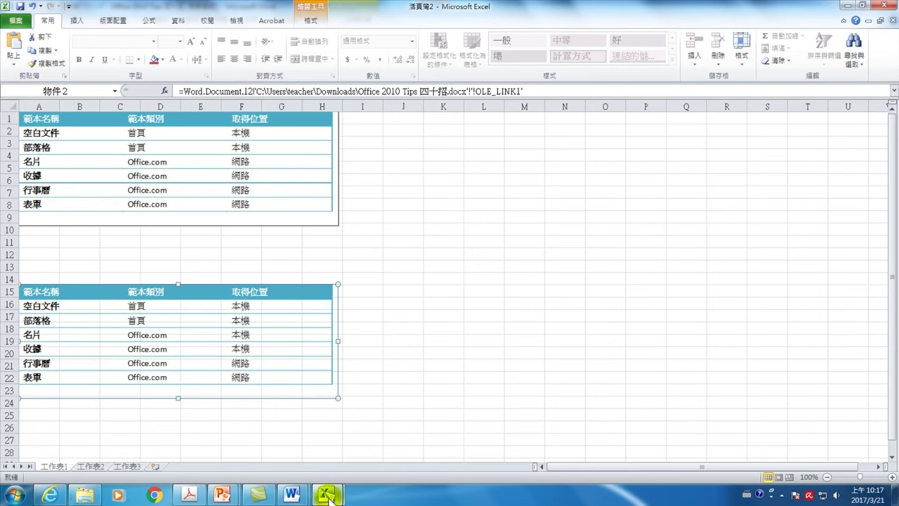
In Word, replace Office.com with 首頁 in the 行事曆 row's category cell.
mouse_move(291, 495)
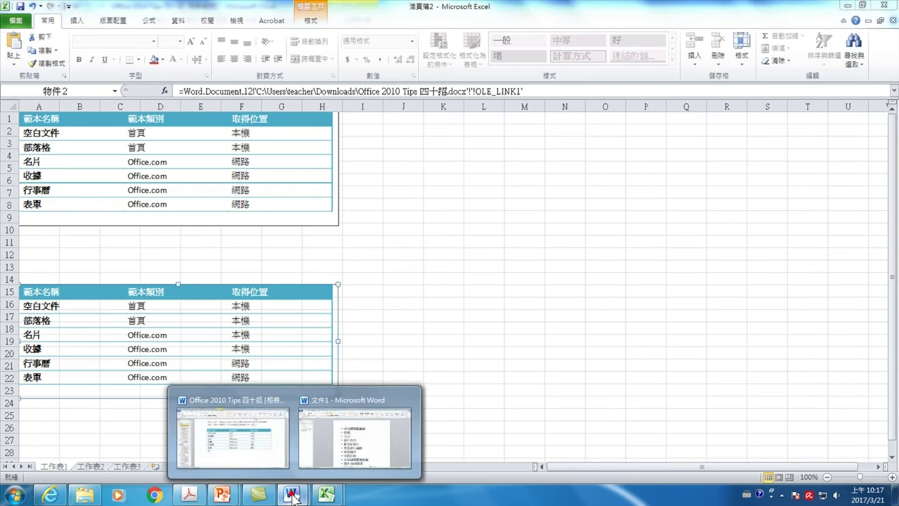
click(278, 453)
click(599, 296)
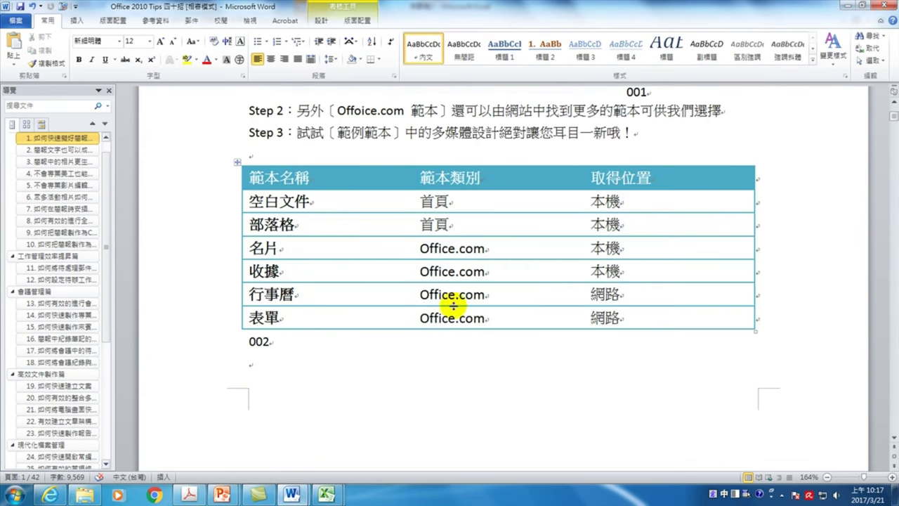
drag(419, 295, 484, 295)
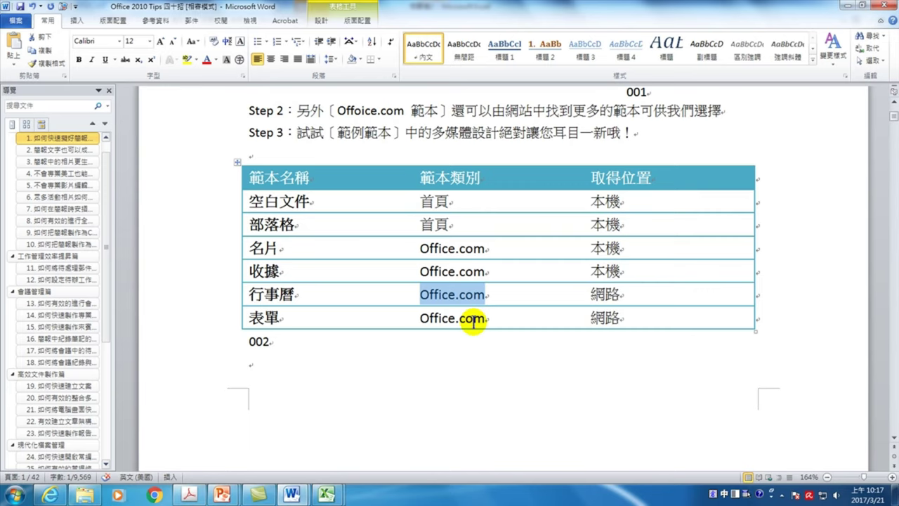
text(首)
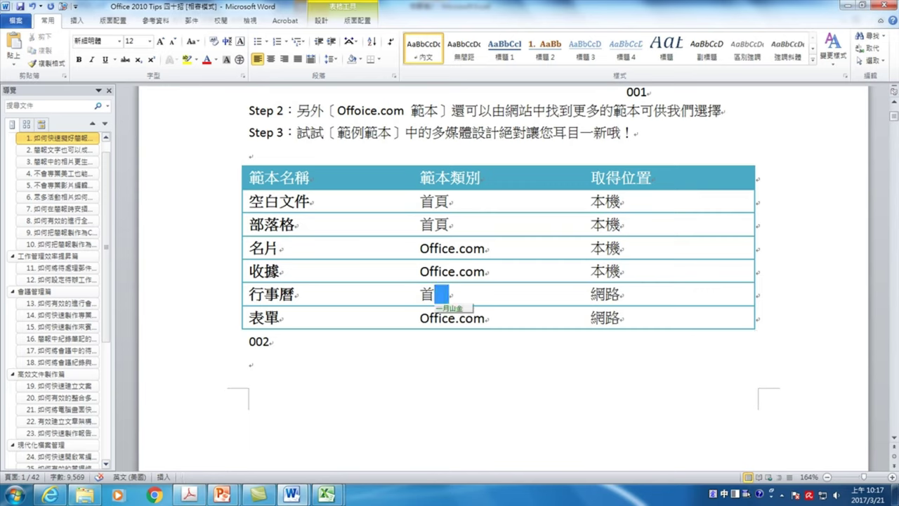
text(頁)
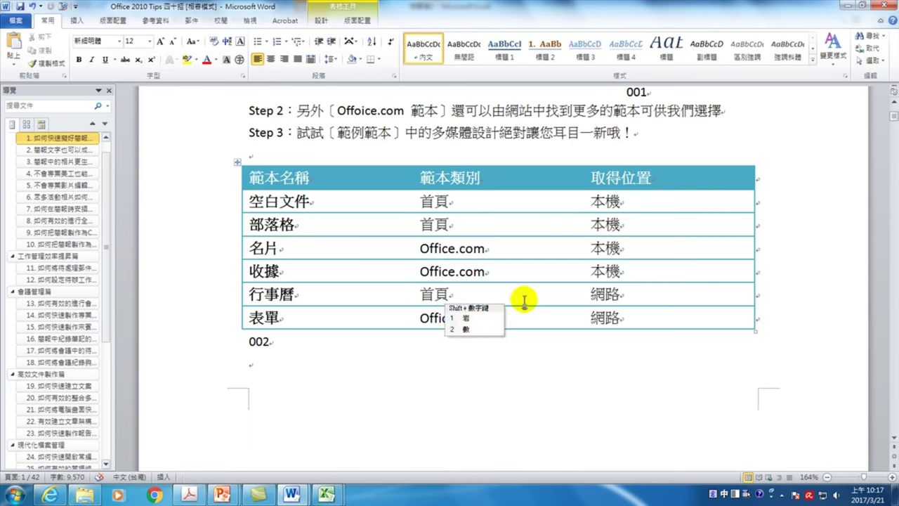
click(521, 301)
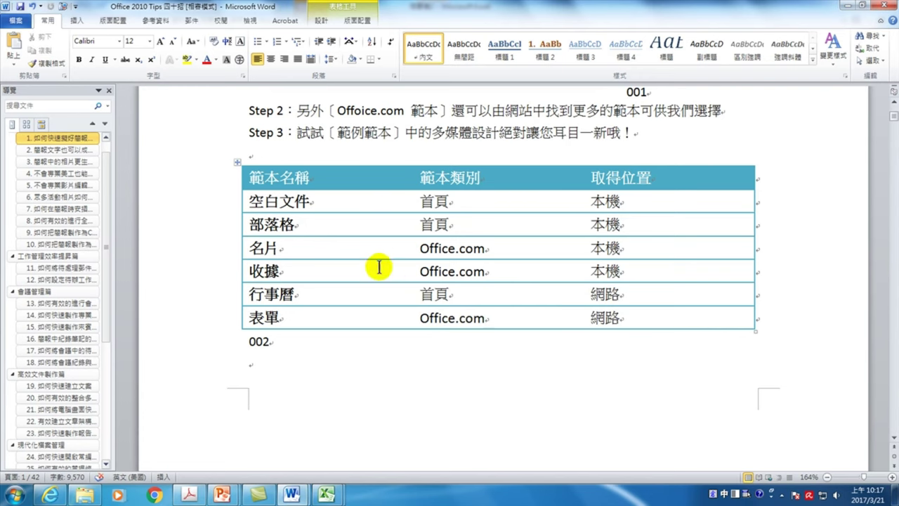
click(326, 496)
Switch back to the 活頁簿2 workbook to see the linked table showing 首頁 for 行事曆.
click(396, 448)
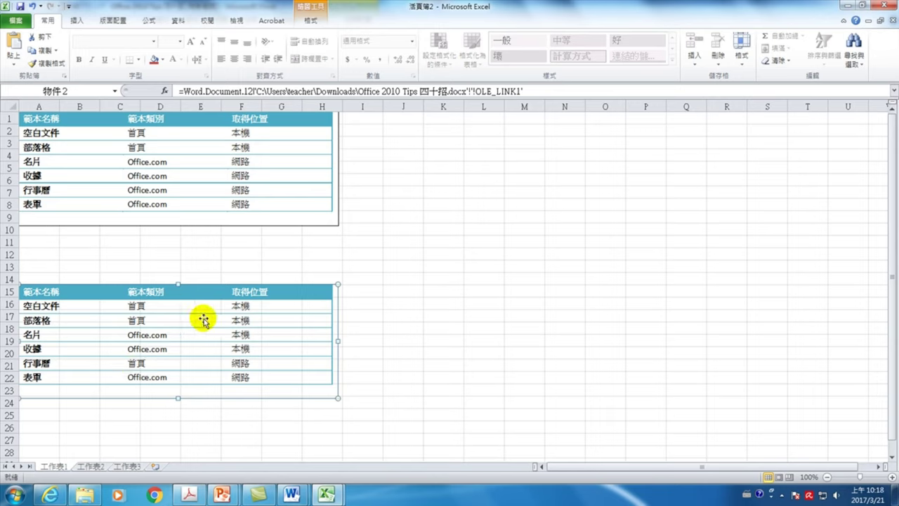
Paste the copied table into J1:L7 using Match Destination Formatting.
right_click(414, 118)
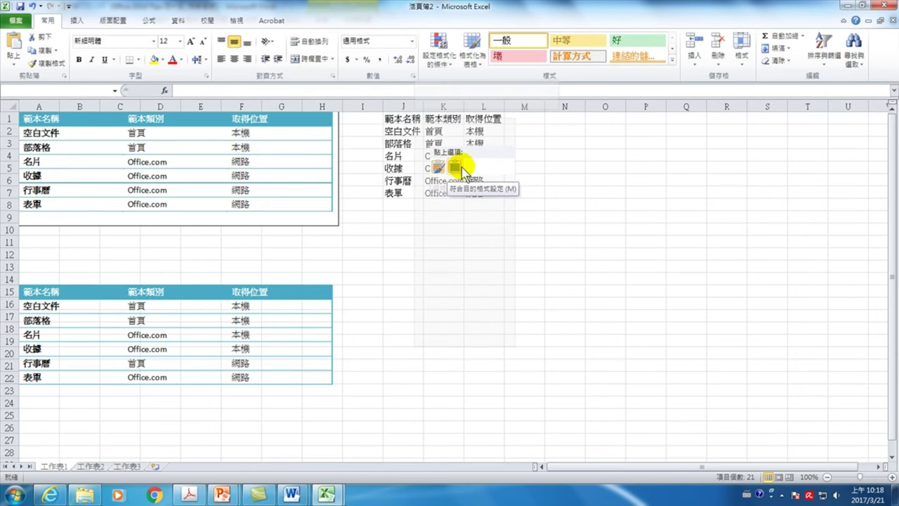
click(457, 166)
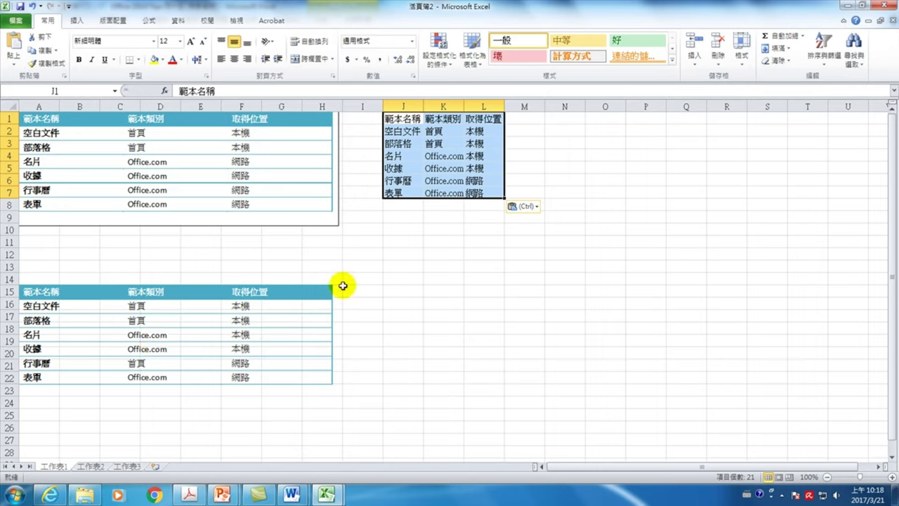
right_click(397, 294)
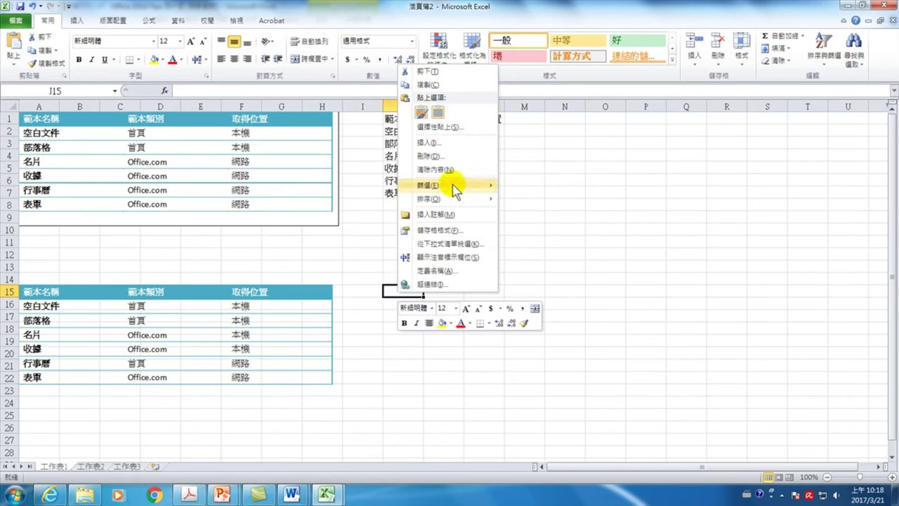
click(435, 126)
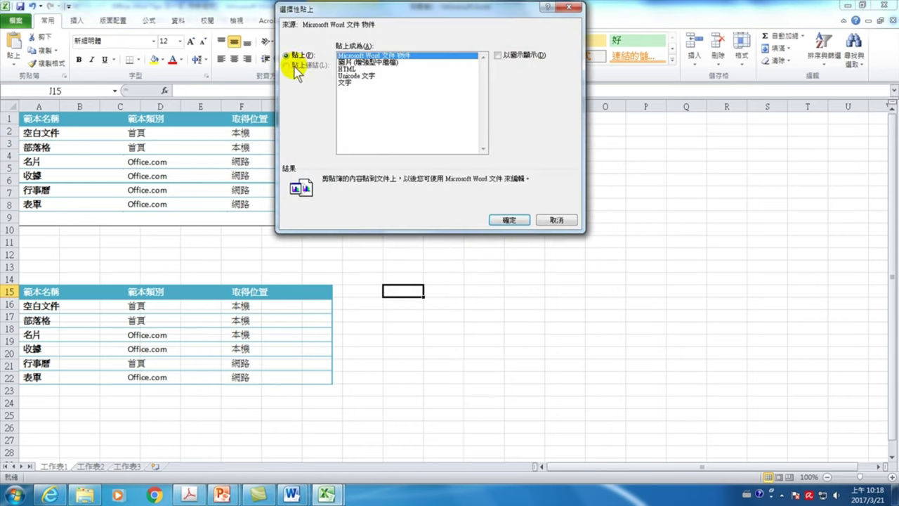
click(556, 219)
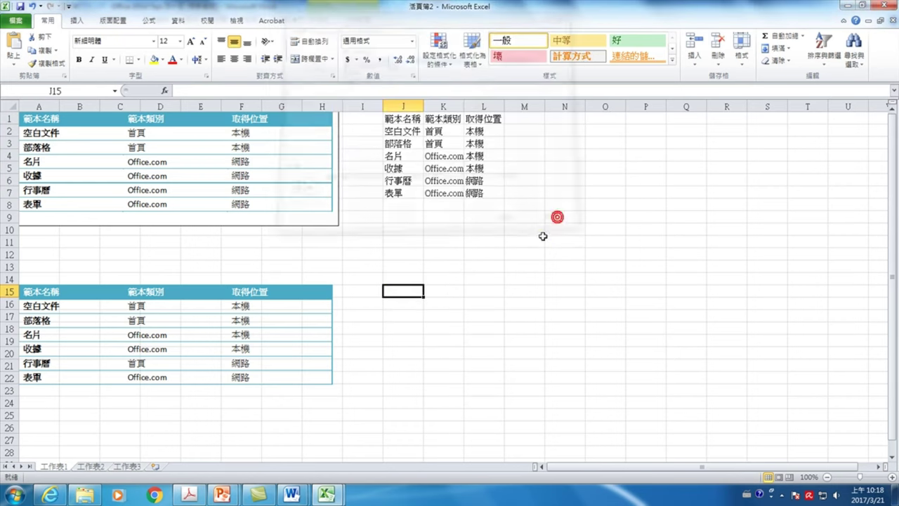